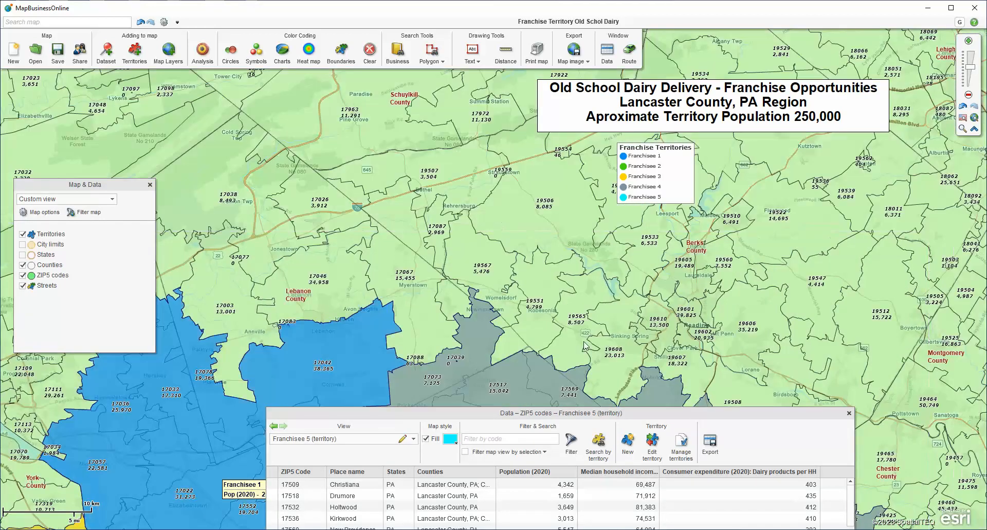
Draw a search polygon north of the blue and grey territories, spanning Lebanon County, southern Schuylkill County and the Reading area of Berks County.
drag(584, 336, 540, 217)
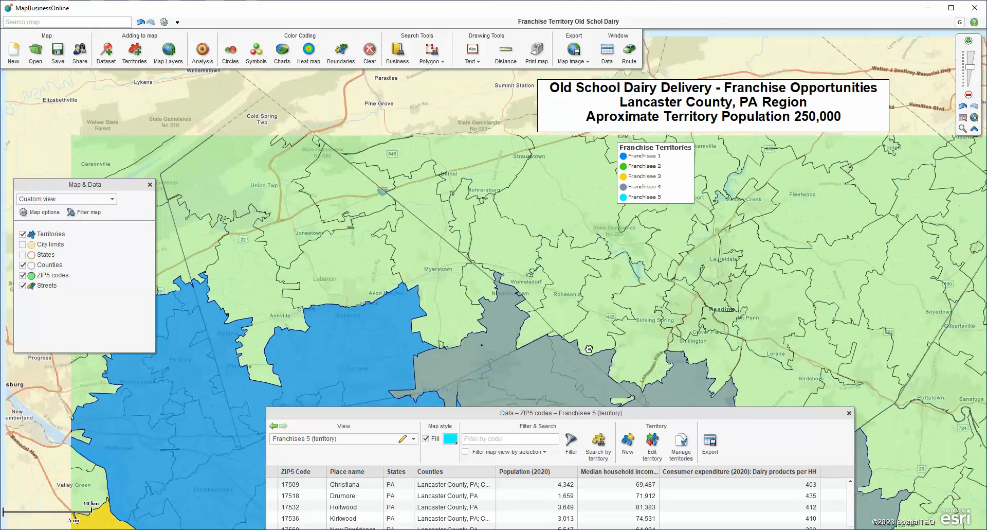
click(440, 49)
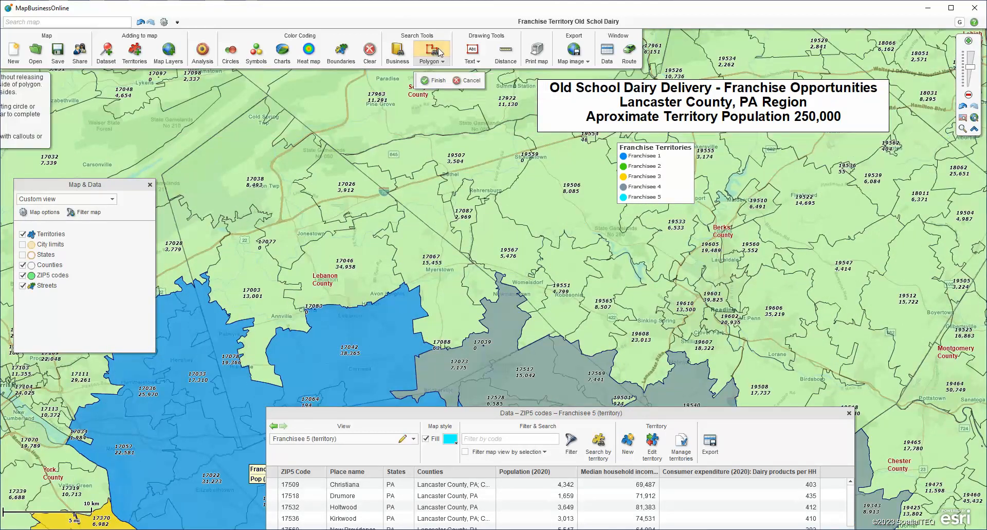
click(442, 63)
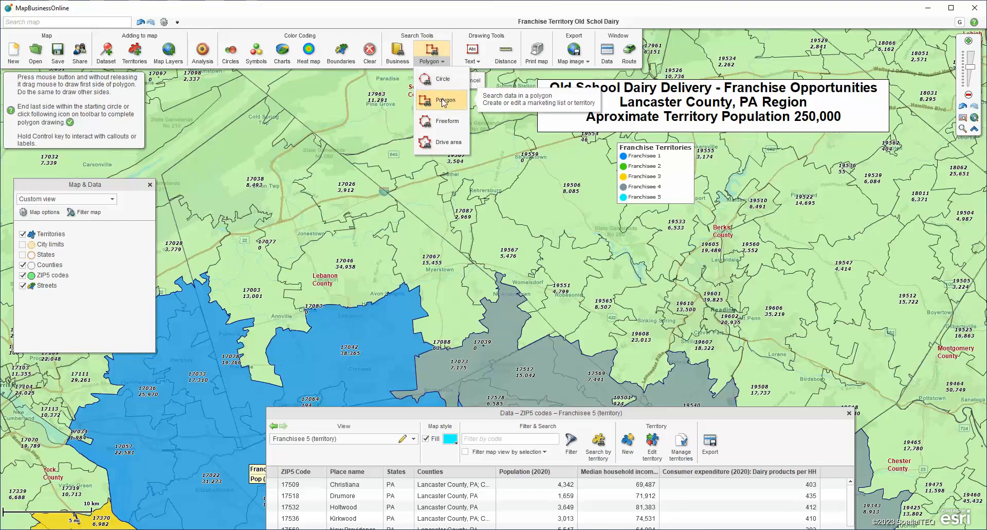
click(190, 162)
mouse_move(190, 162)
mouse_down()
mouse_move(319, 122)
mouse_move(324, 102)
mouse_move(306, 101)
mouse_move(483, 100)
mouse_move(622, 205)
mouse_move(796, 266)
mouse_up()
mouse_move(806, 299)
mouse_down()
mouse_move(788, 367)
mouse_move(710, 354)
mouse_move(632, 322)
mouse_move(550, 323)
mouse_move(525, 268)
mouse_up()
drag(524, 268, 477, 271)
mouse_move(478, 271)
mouse_down()
mouse_move(445, 292)
mouse_move(393, 253)
mouse_move(364, 247)
mouse_move(265, 286)
mouse_move(195, 249)
mouse_move(190, 165)
mouse_up()
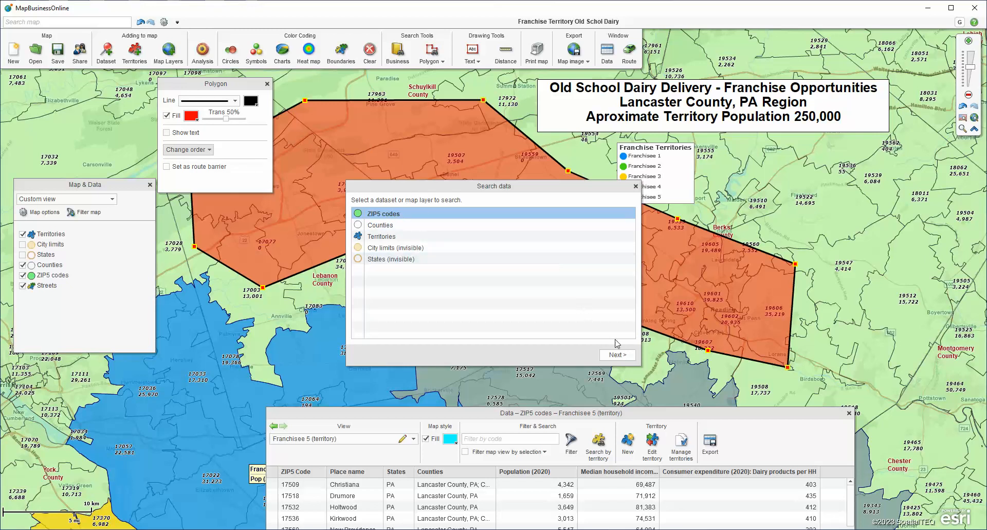
Create a new territory named Franchisee 6 from the ZIP5 codes within the polygon, and delete the polygon.
click(617, 355)
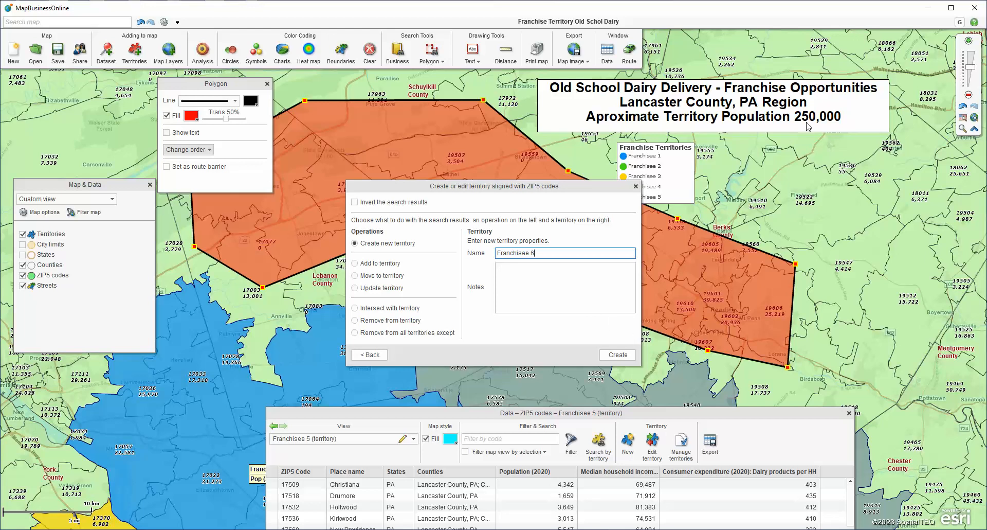
click(619, 361)
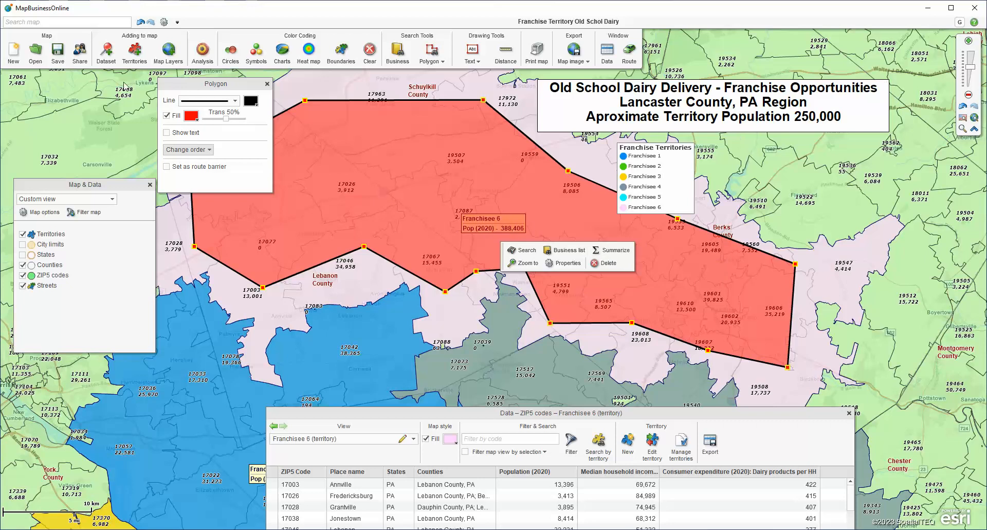
click(603, 263)
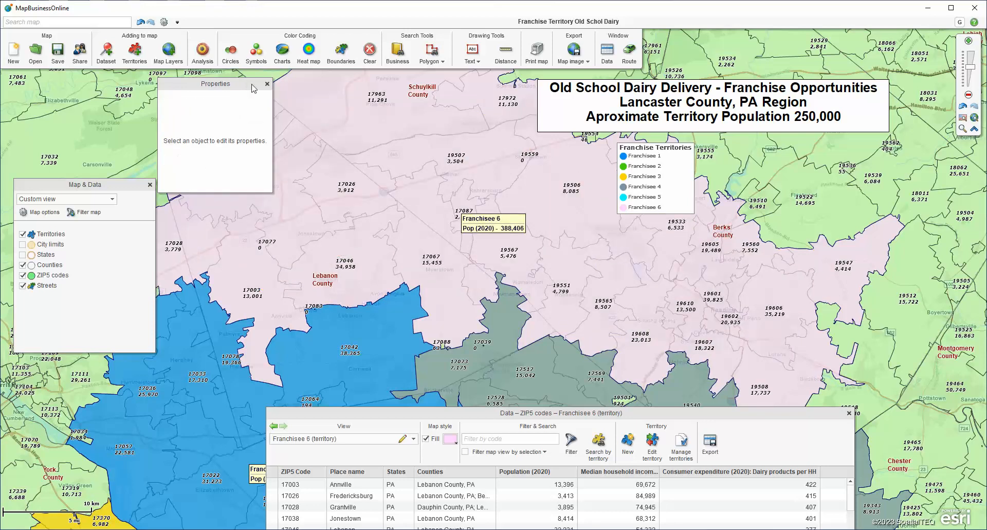
click(267, 83)
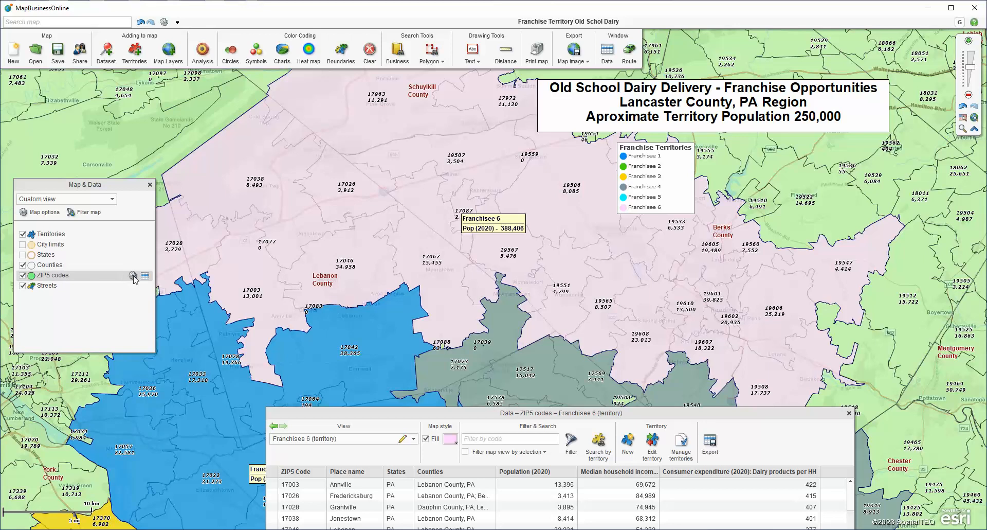
Examine the label settings of the ZIP5 codes layer, including the demographic data options for the first auto-label line.
click(133, 276)
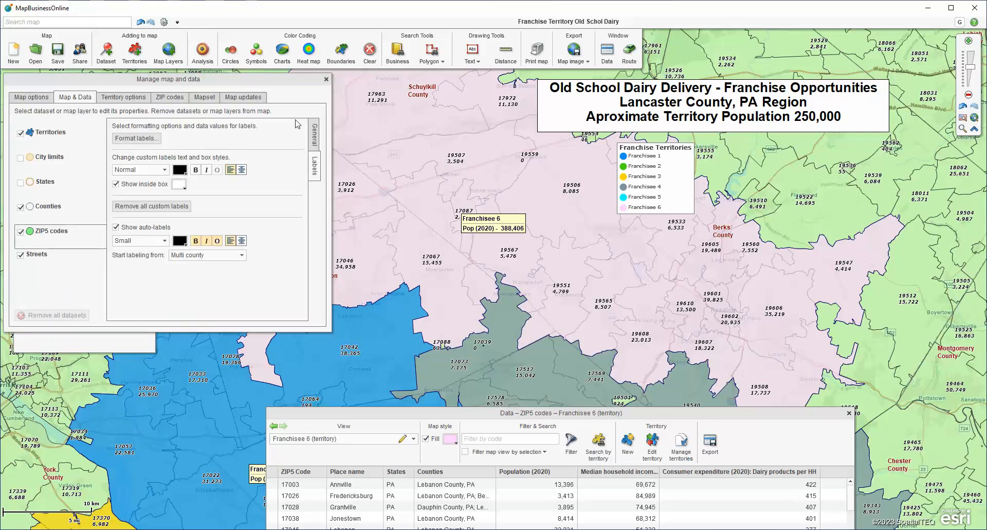
click(326, 79)
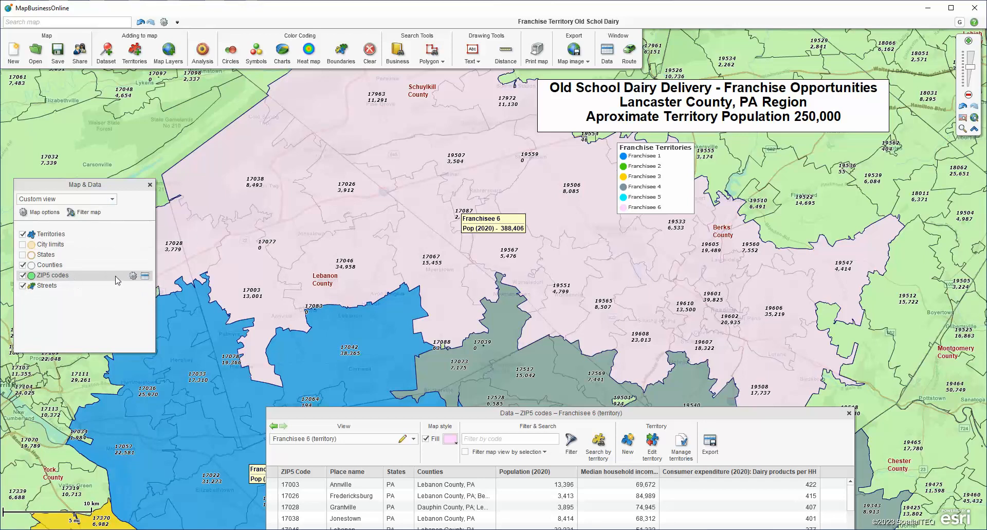
click(133, 275)
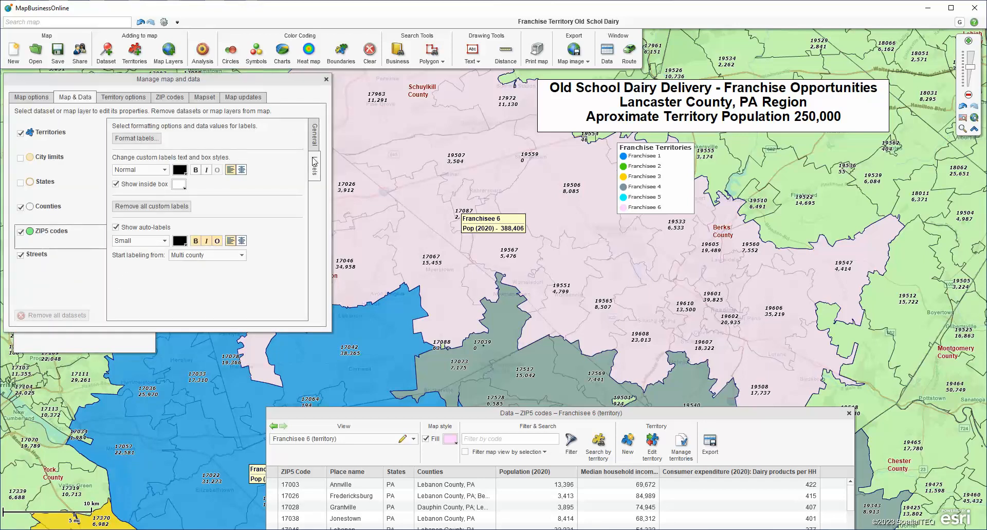
click(313, 175)
click(136, 141)
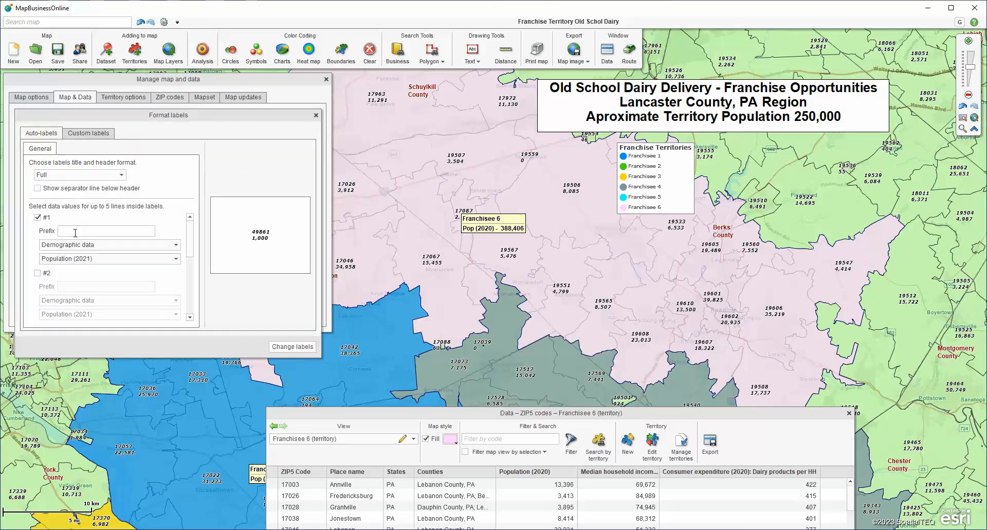
click(178, 245)
click(179, 247)
click(177, 260)
click(176, 262)
click(294, 346)
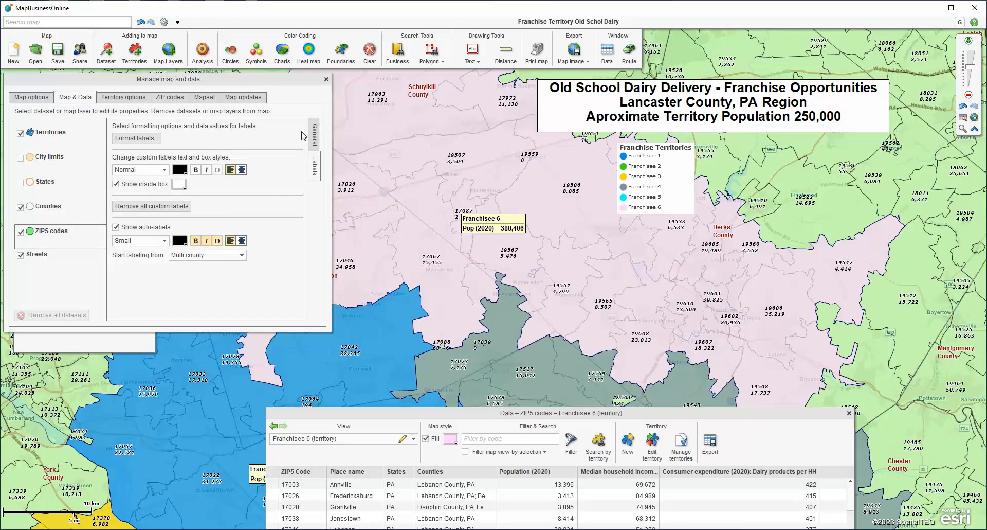
click(326, 79)
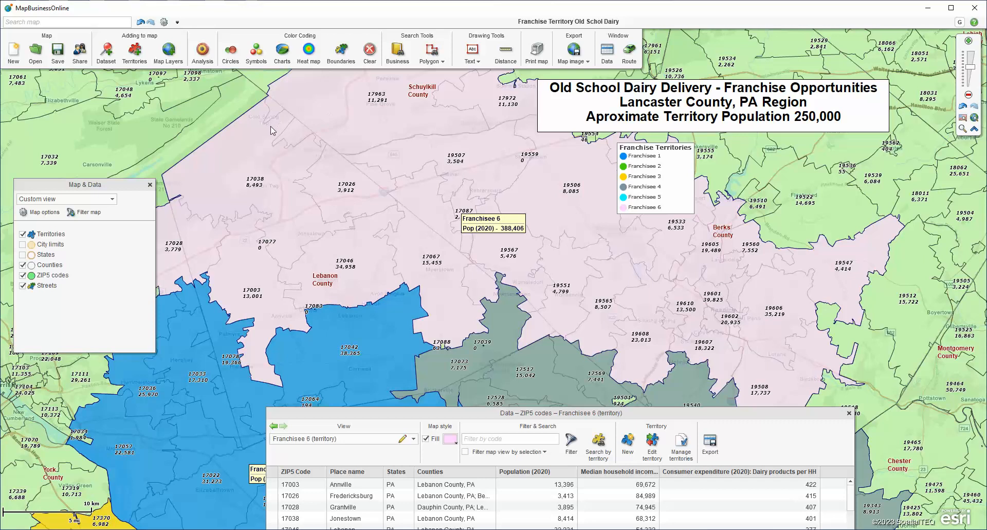
Remove ZIP codes 17028, 17038, 17972, 19507, 17067, 17046 and 17003 from the Franchisee 6 territory.
click(183, 249)
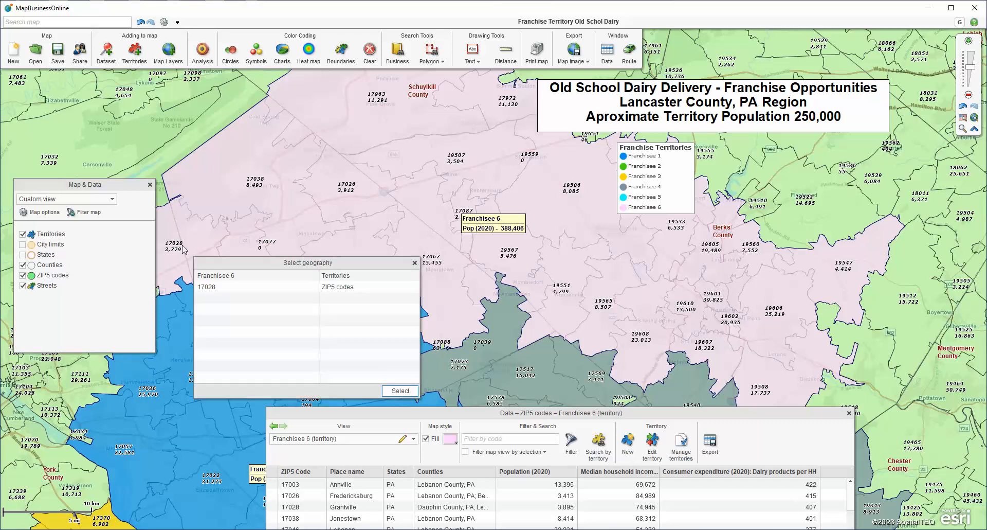
click(235, 292)
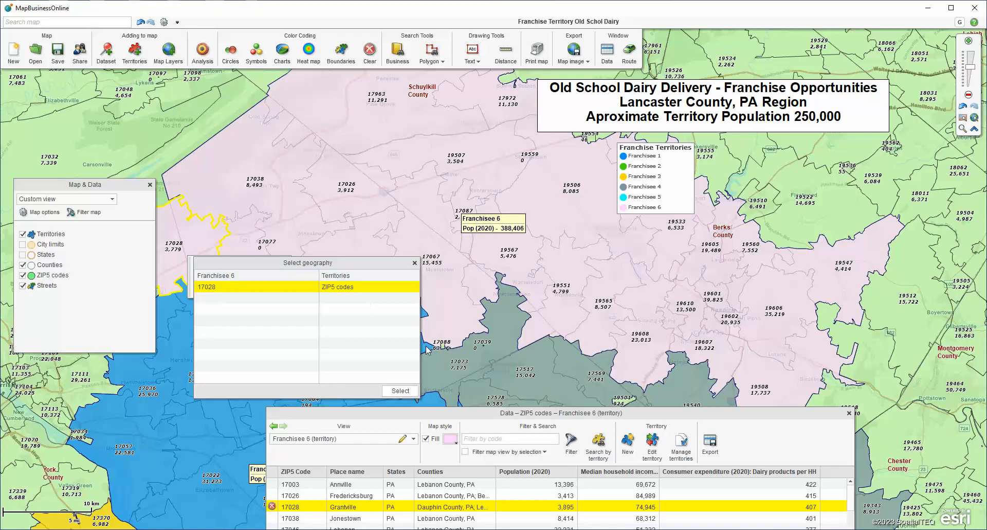
shift+click(232, 185)
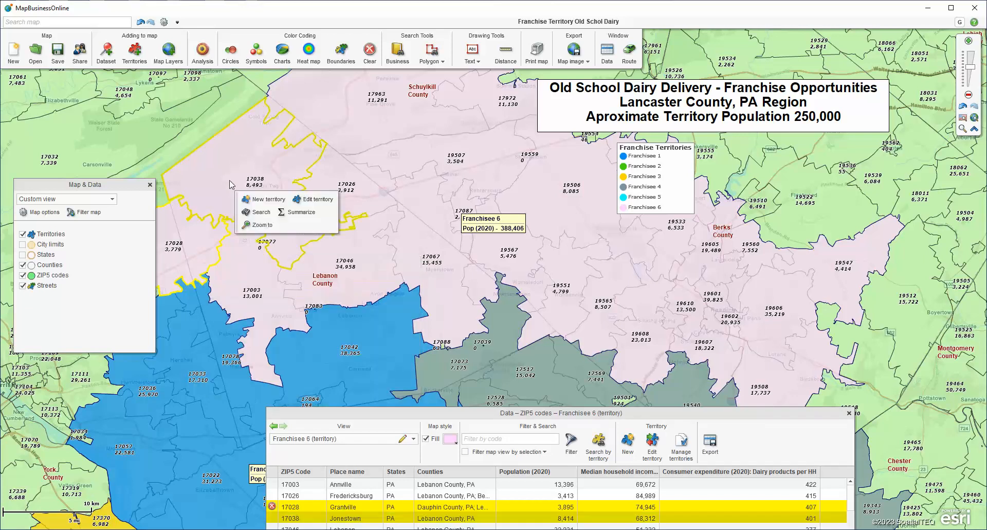
click(310, 116)
click(394, 99)
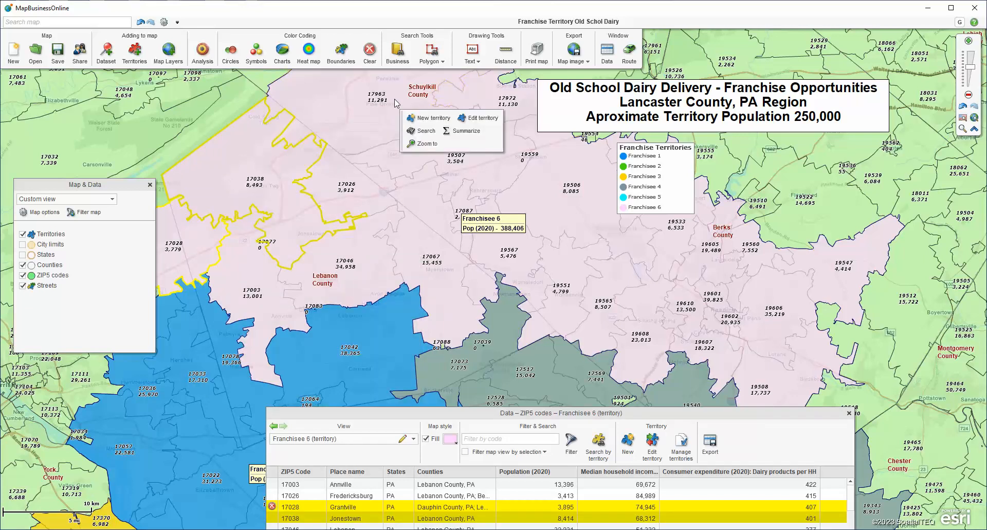
shift+click(483, 103)
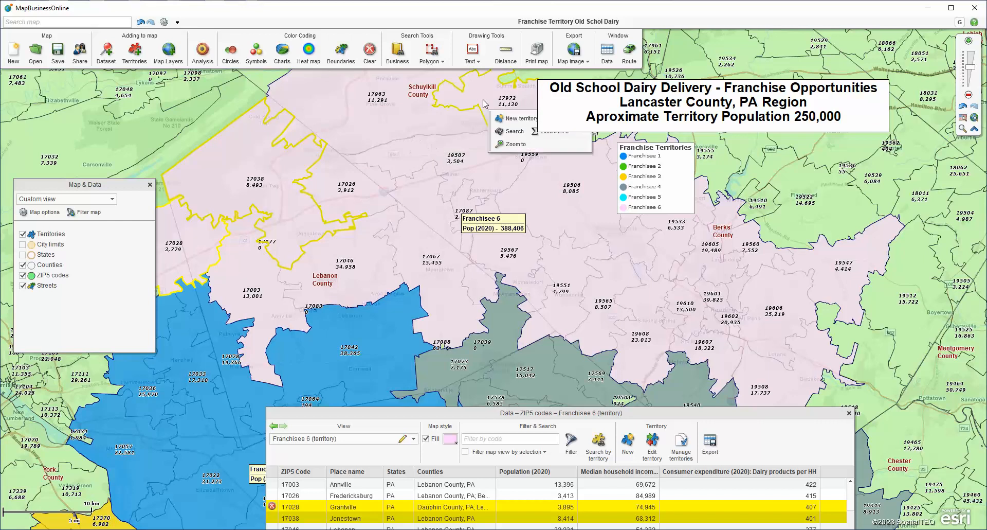
shift+click(452, 149)
shift+click(431, 235)
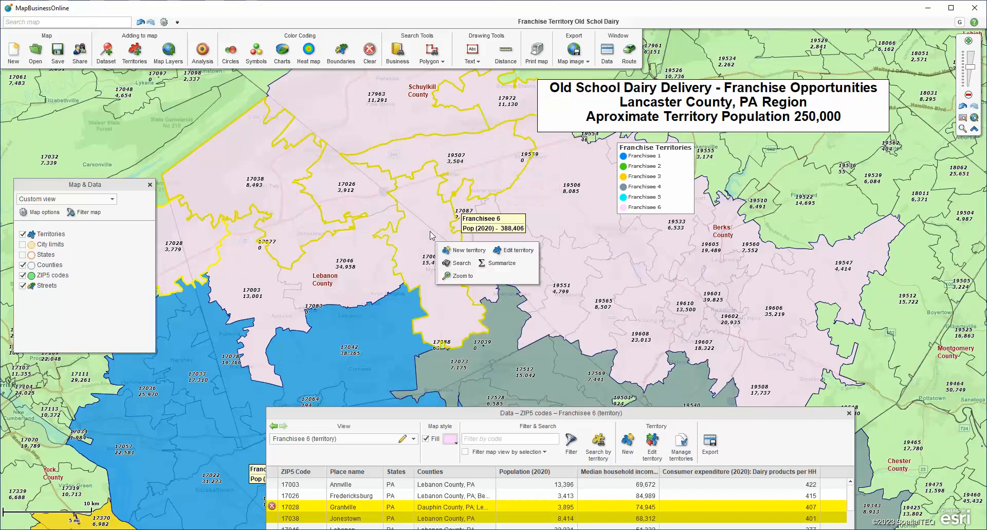
shift+click(353, 267)
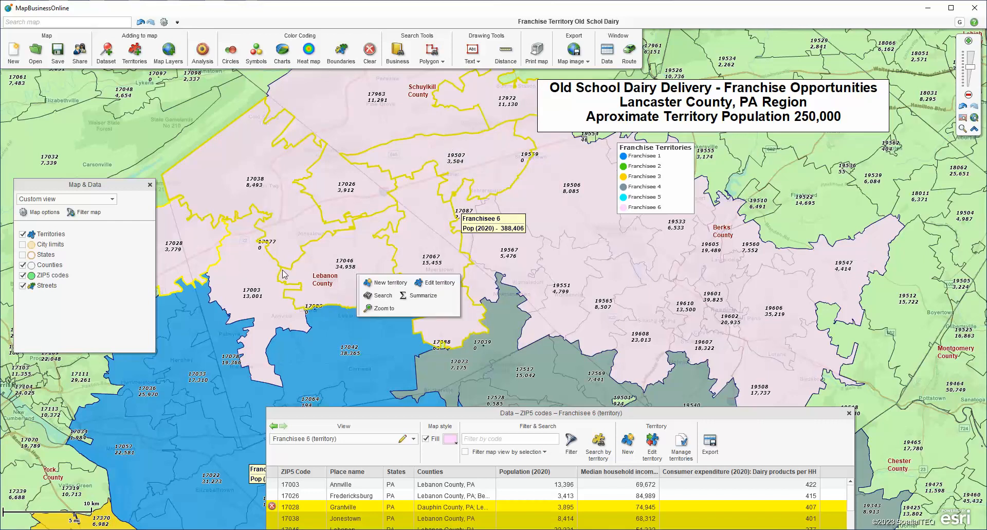
shift+click(264, 278)
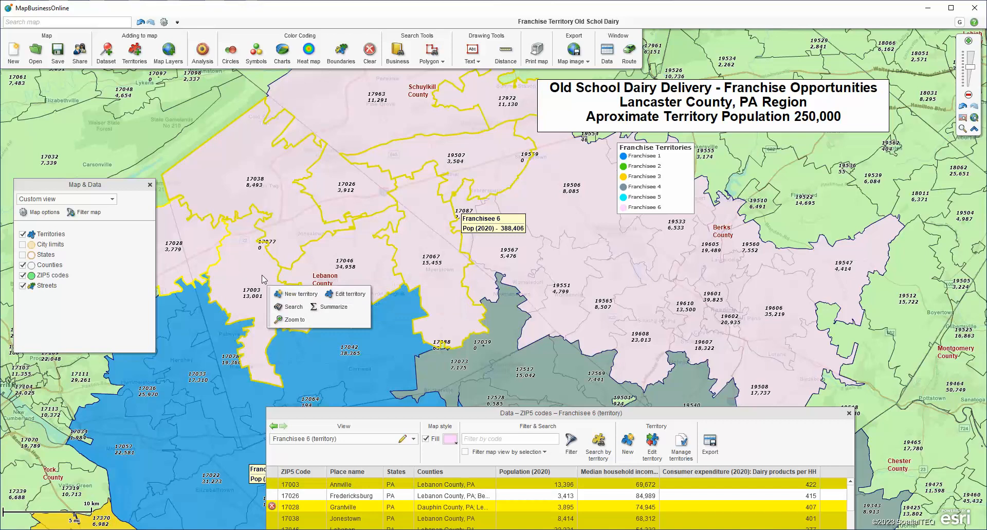
click(349, 295)
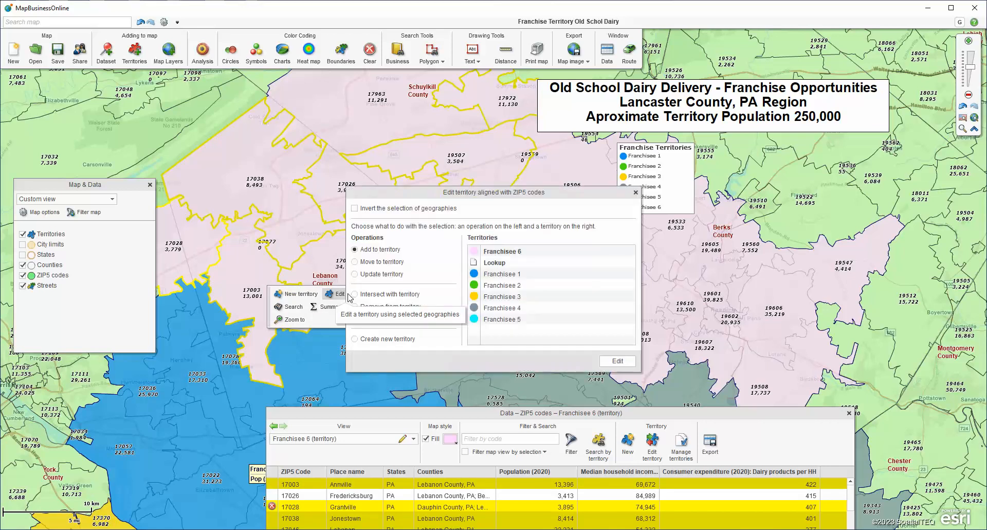
click(518, 252)
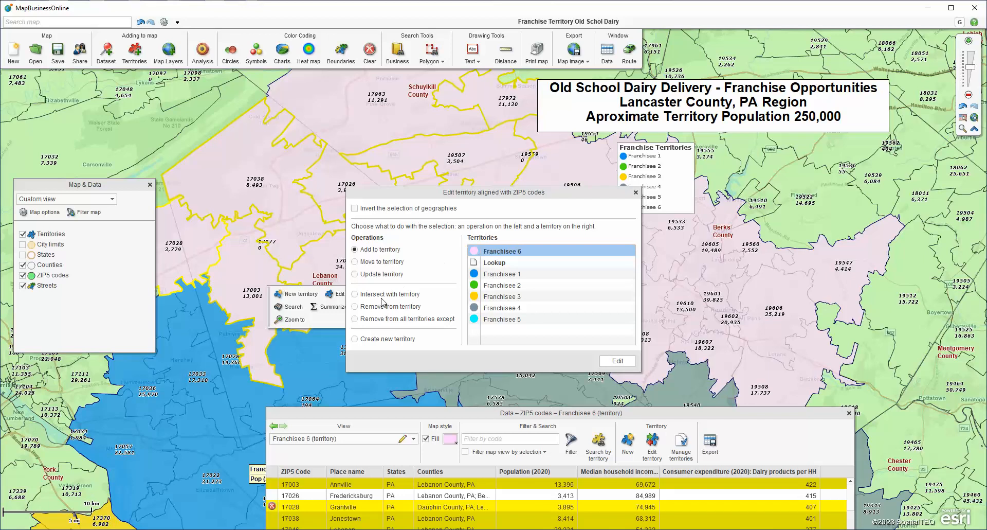
click(355, 307)
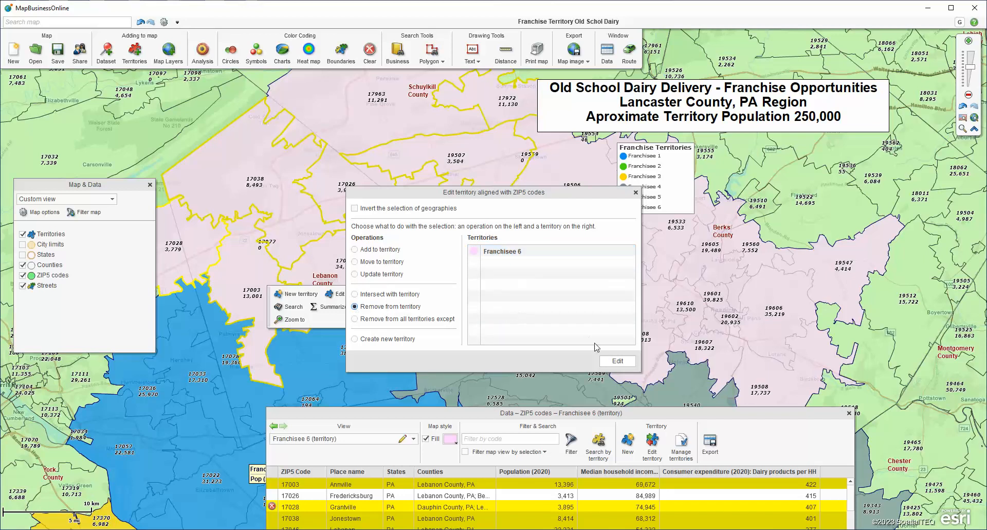
click(618, 361)
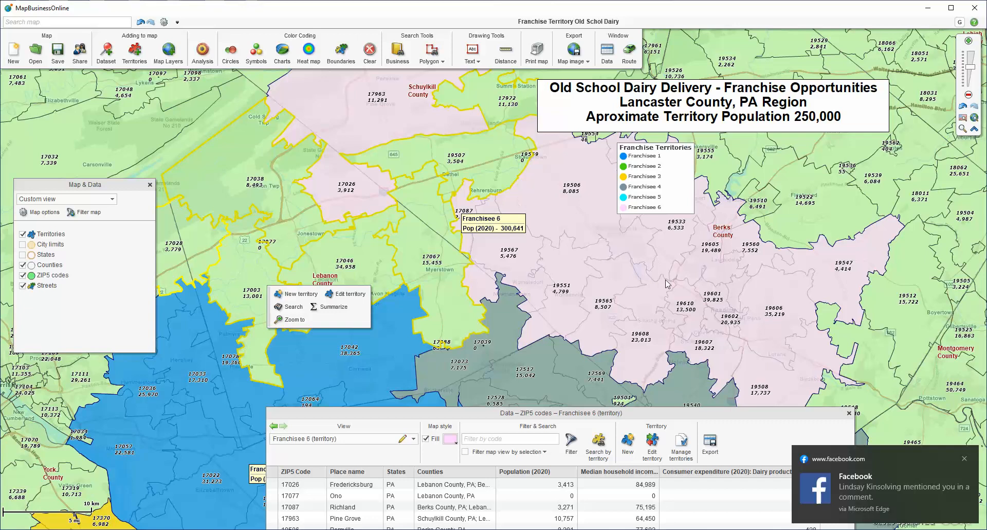
Remove ZIP codes 17963, 17026, 19567, 17087 and 19506 from the Franchisee 6 territory.
click(341, 103)
click(370, 140)
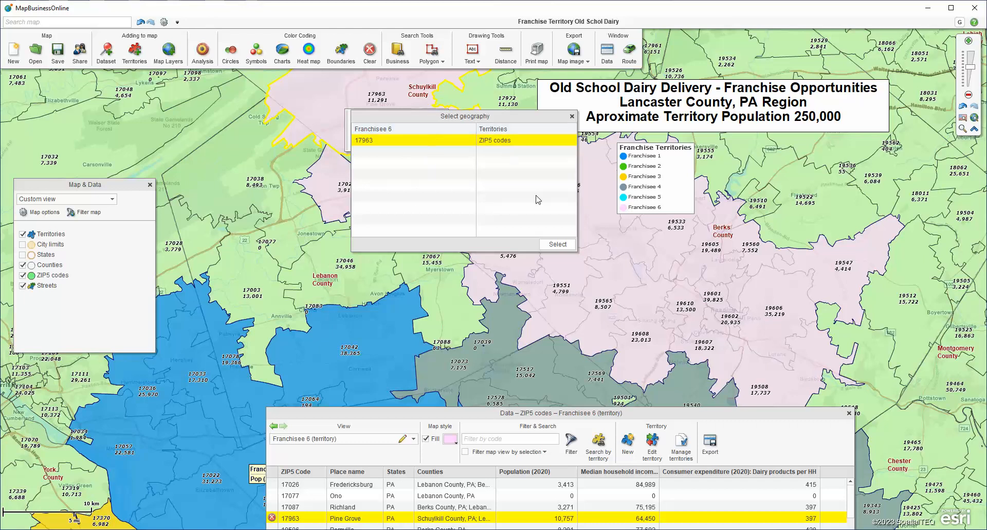
click(554, 244)
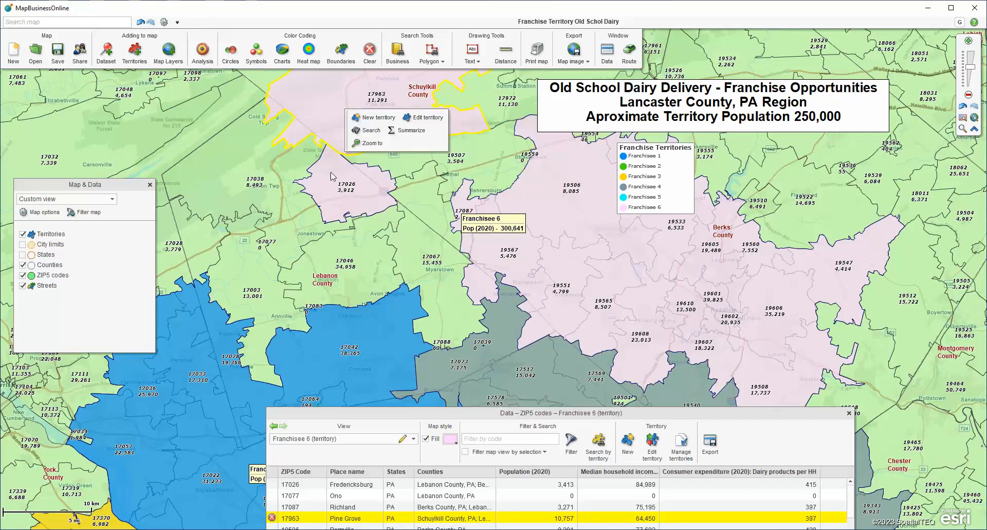
click(347, 204)
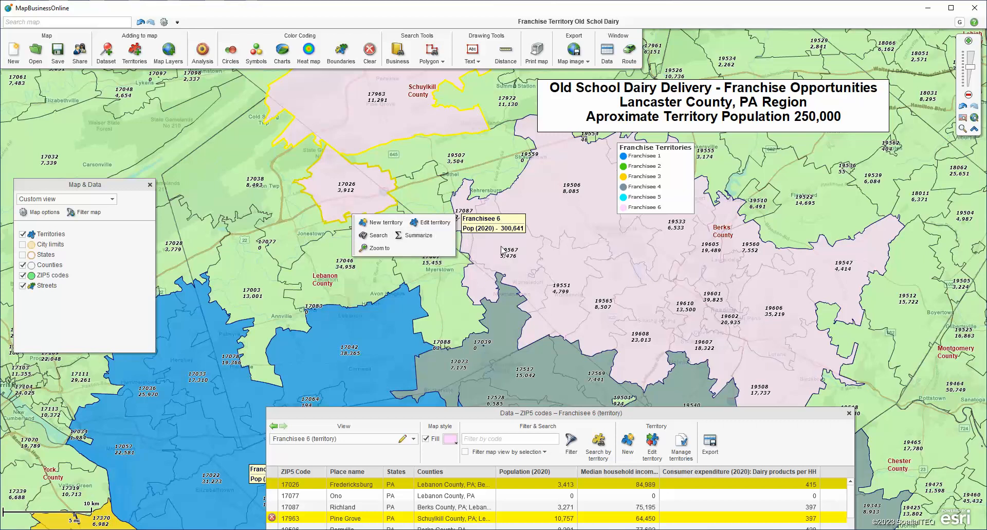
click(502, 250)
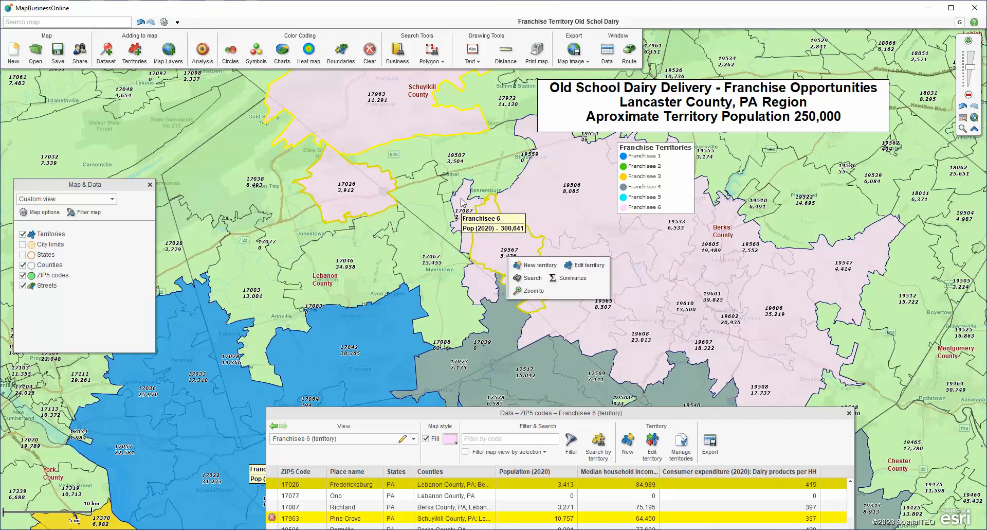
click(461, 202)
click(536, 192)
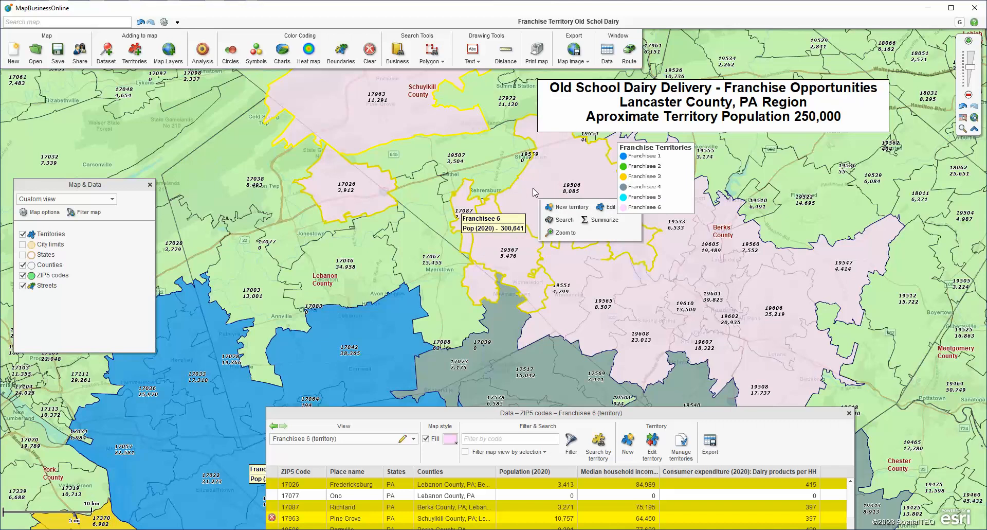
click(609, 207)
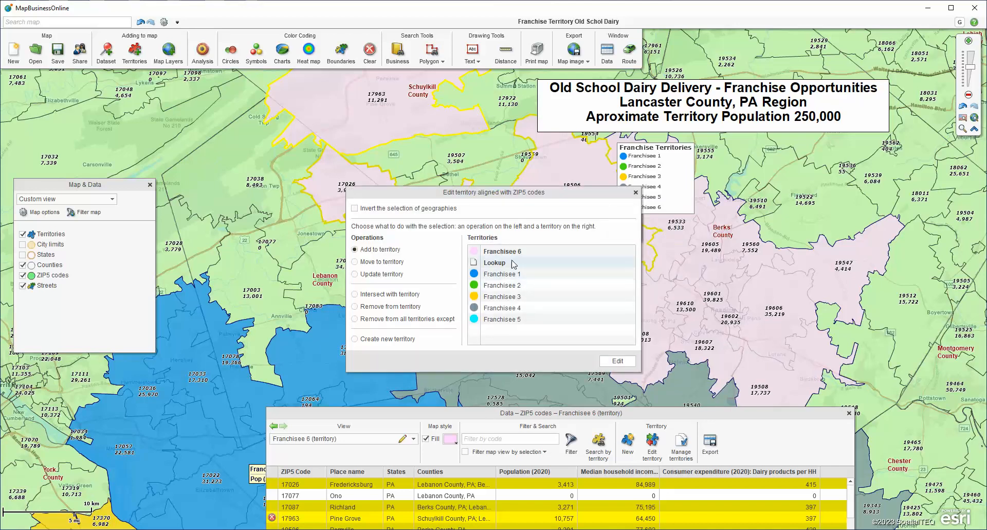
click(360, 305)
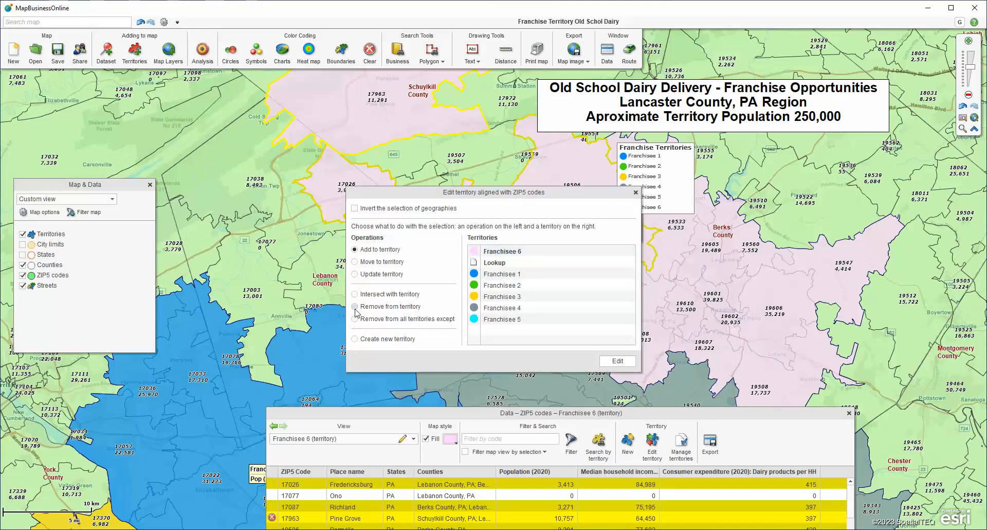
click(498, 257)
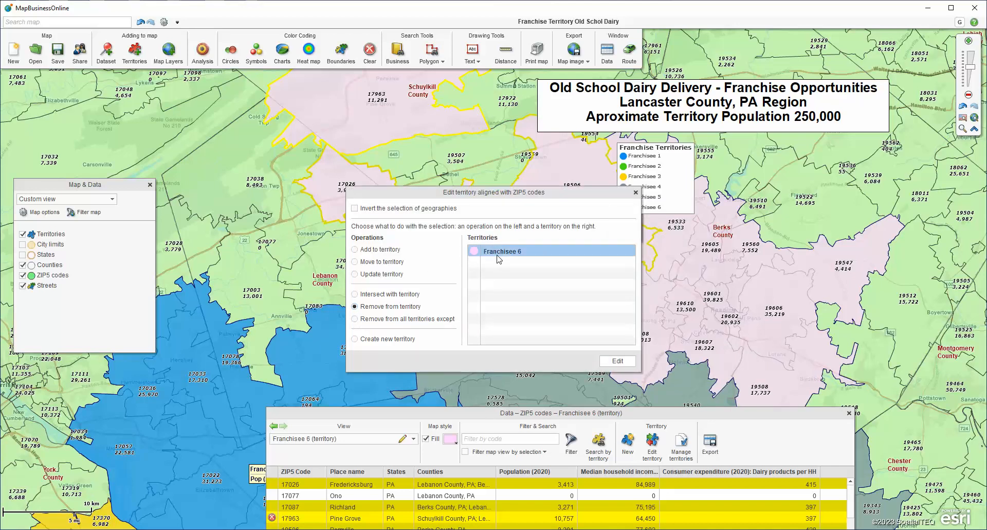
click(618, 360)
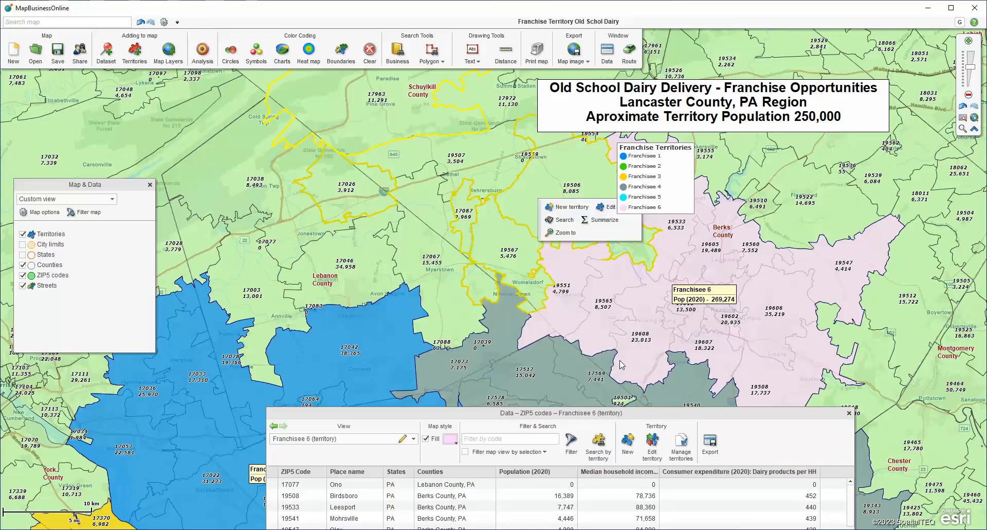
Add the uncovered ZIP code 19501, enclosed by the grey territory, to the Franchisee 4 territory.
click(689, 304)
drag(455, 278, 423, 83)
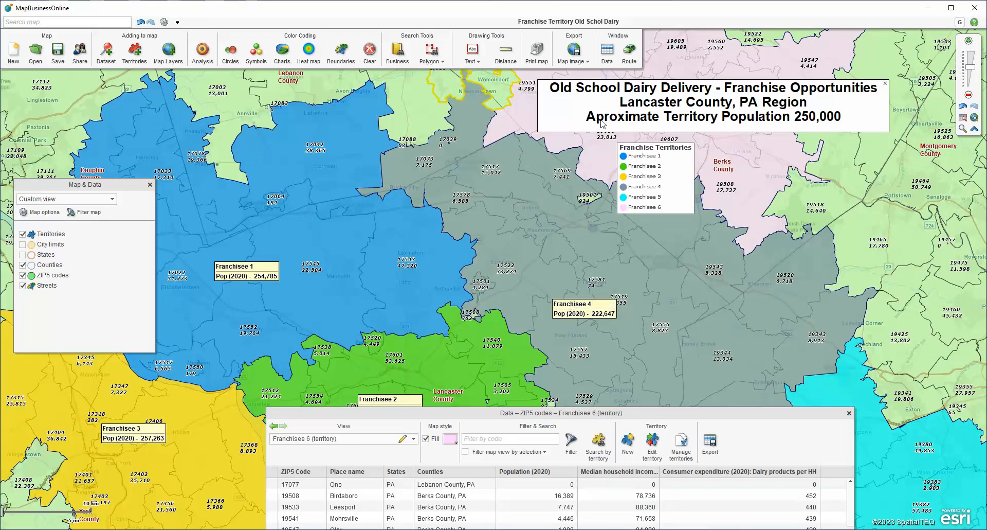
click(590, 200)
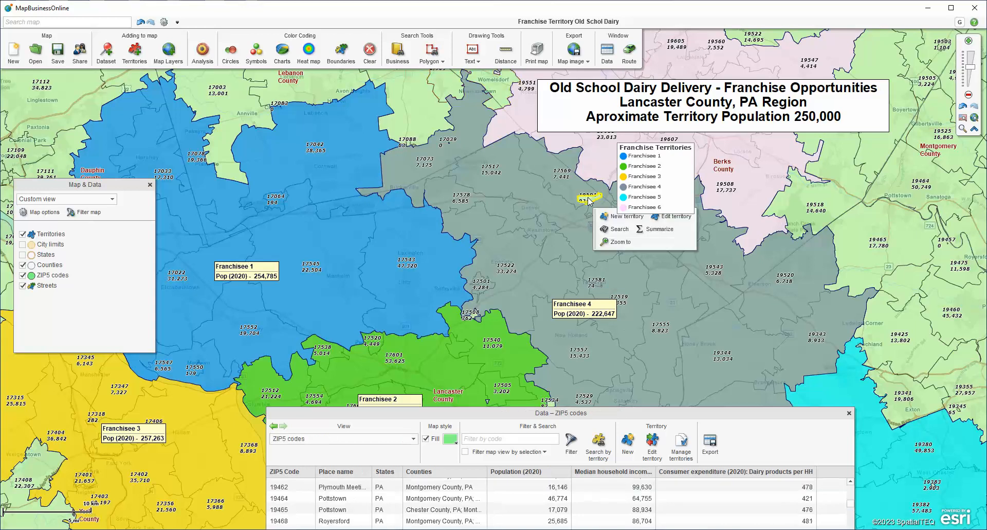
click(672, 220)
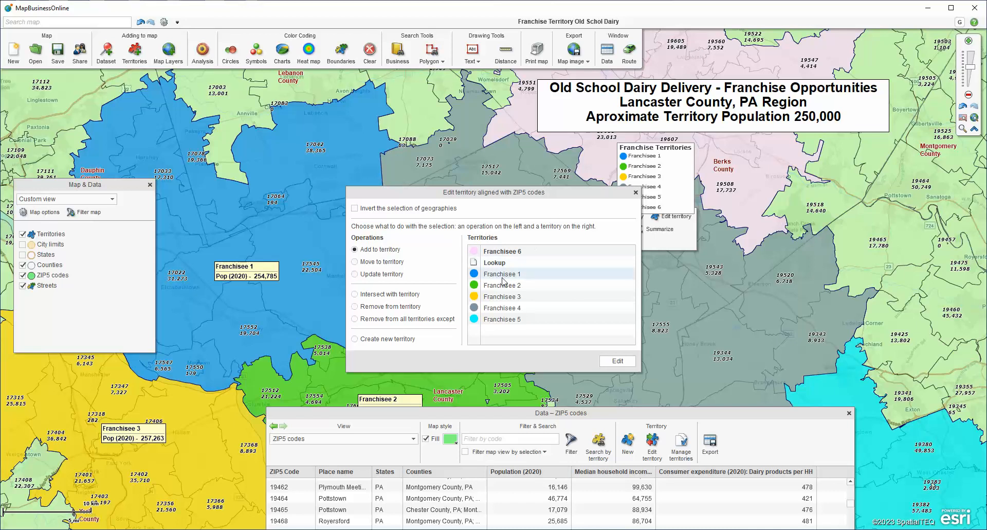
click(503, 308)
click(614, 360)
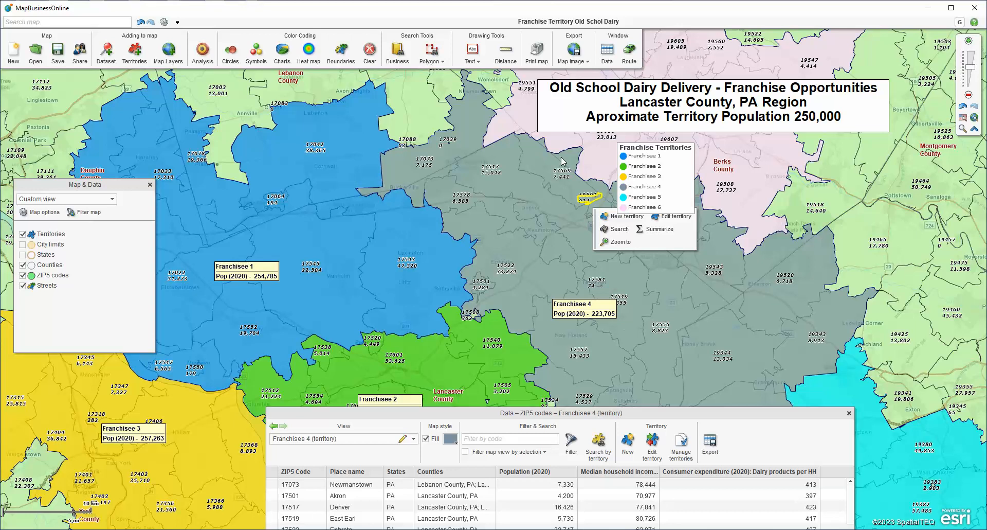
Examine the full ZIP code table and population total of Franchisee 4, and check the territory assignment of ZIP code 19501.
mouse_move(541, 282)
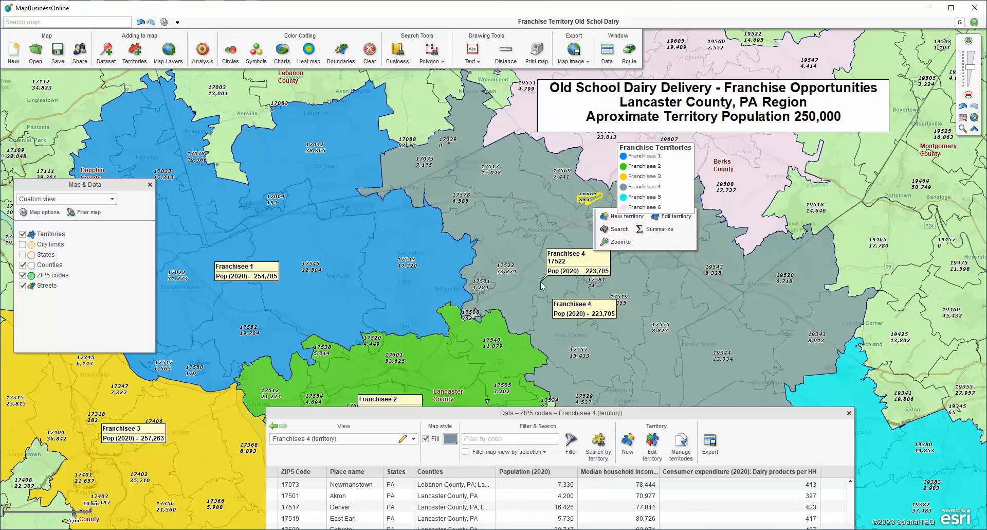
drag(737, 417, 863, 340)
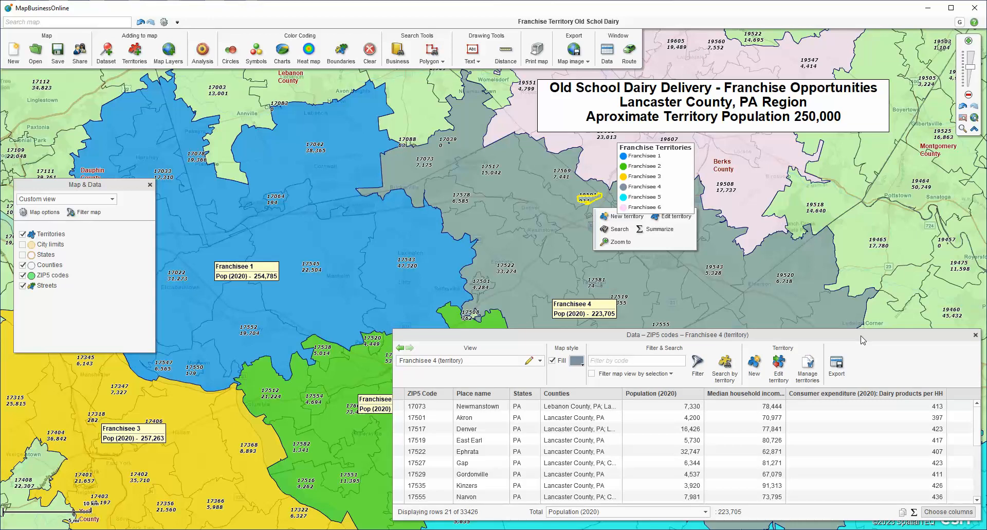
click(588, 202)
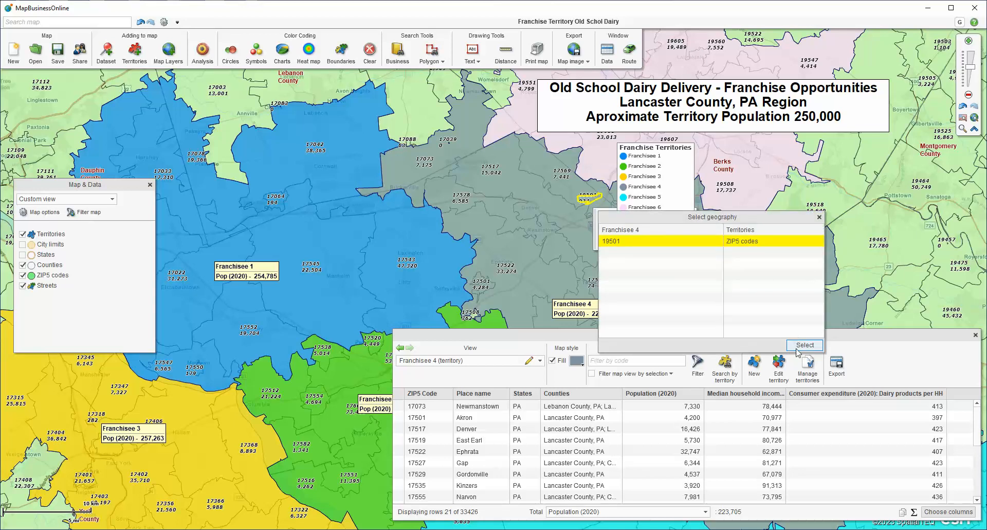
click(819, 218)
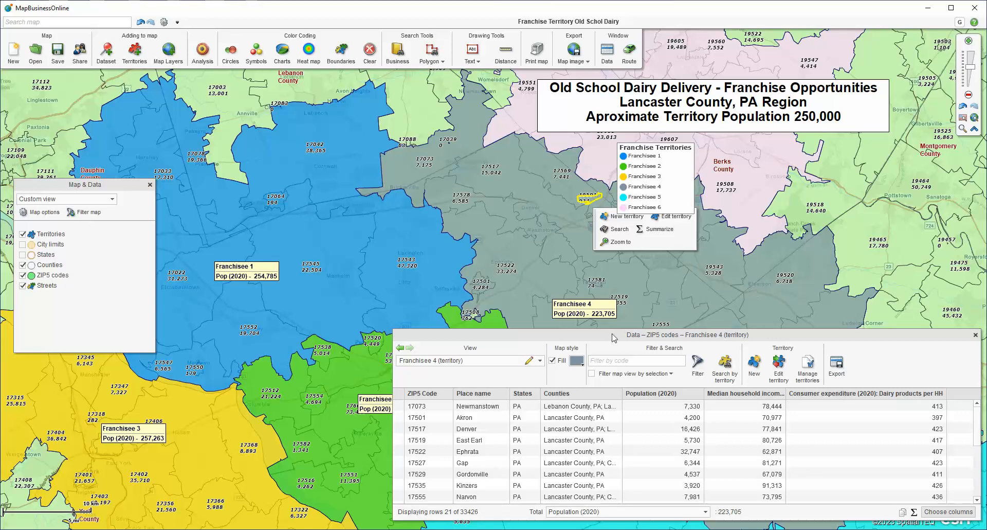